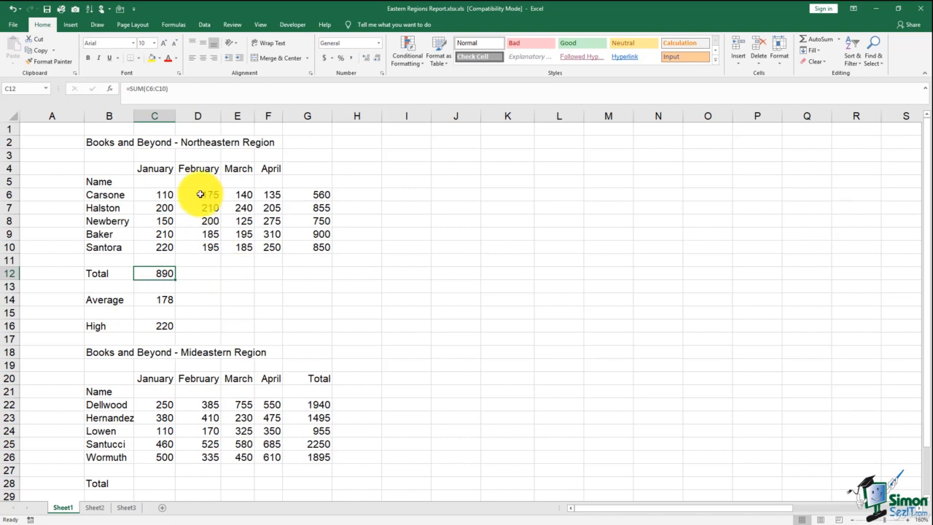
# Step: Fill the January SUM in C12 across to G12, giving totals 965, 885, 1175 and 3915
pyautogui.moveTo(198, 193); pyautogui.dragTo(199, 244)
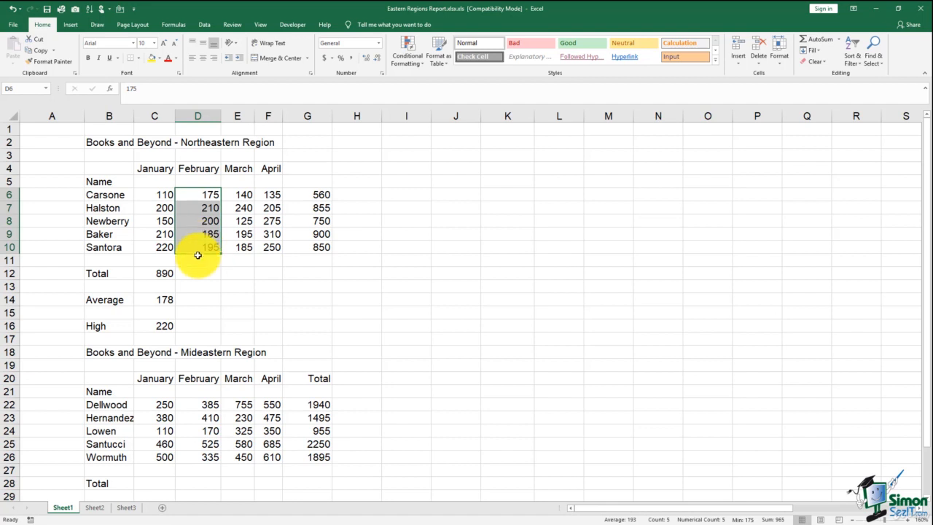
pyautogui.click(166, 275)
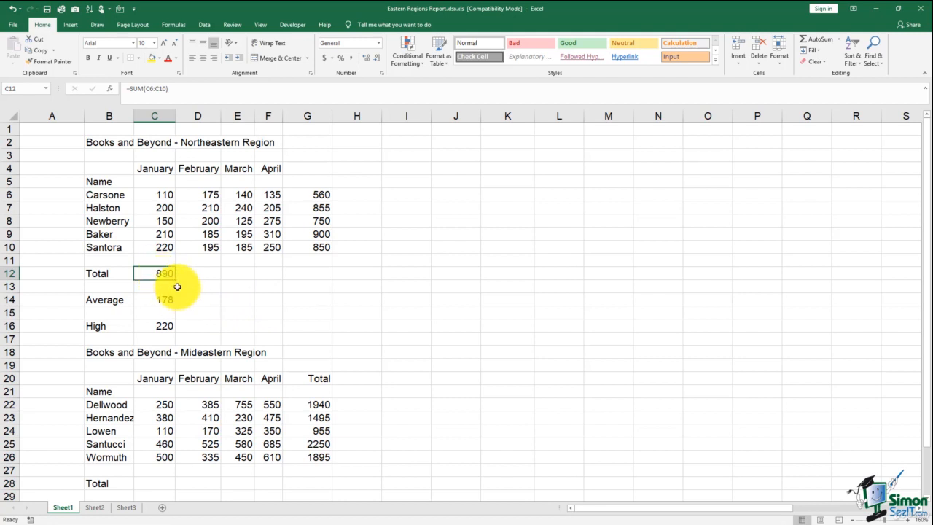
pyautogui.moveTo(176, 279); pyautogui.dragTo(326, 288)
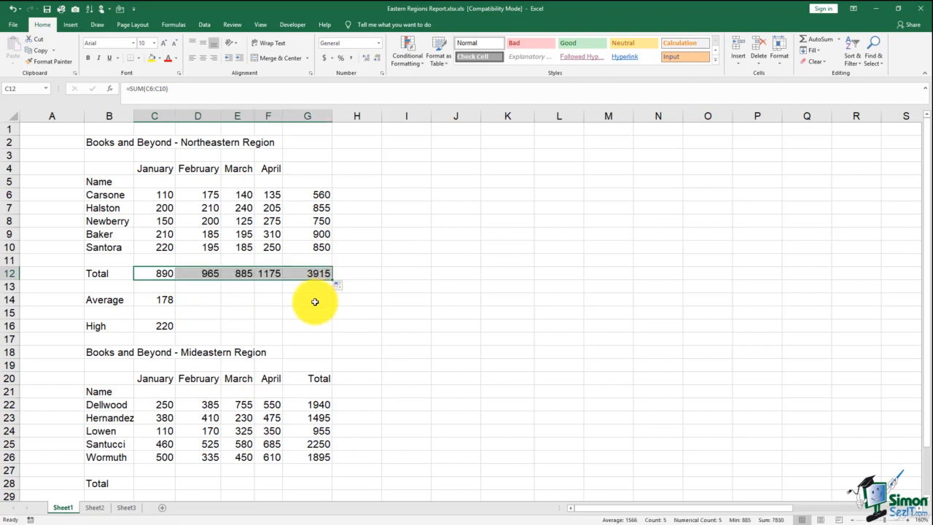
# Step: Check the February and March total formulas in D12 and E12 without changing them
pyautogui.click(203, 273)
pyautogui.doubleClick(203, 274)
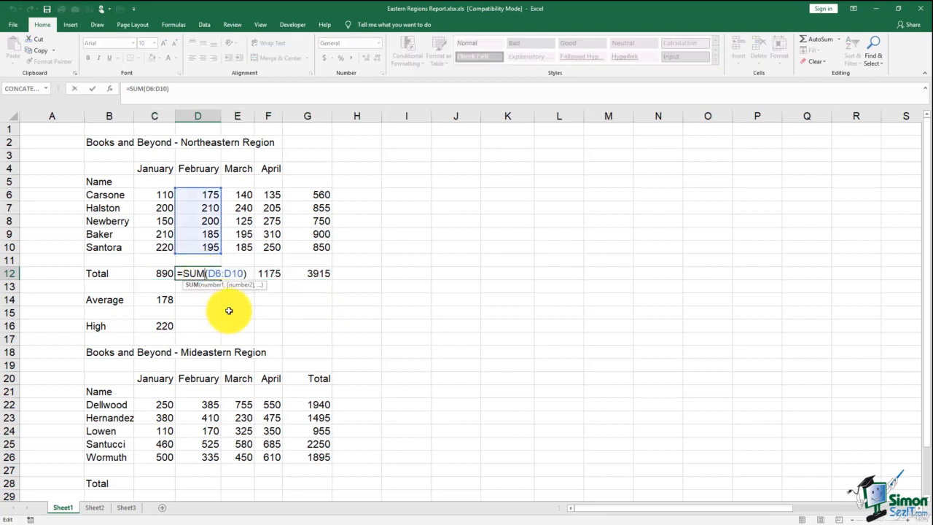
pyautogui.press('Escape')
pyautogui.doubleClick(237, 276)
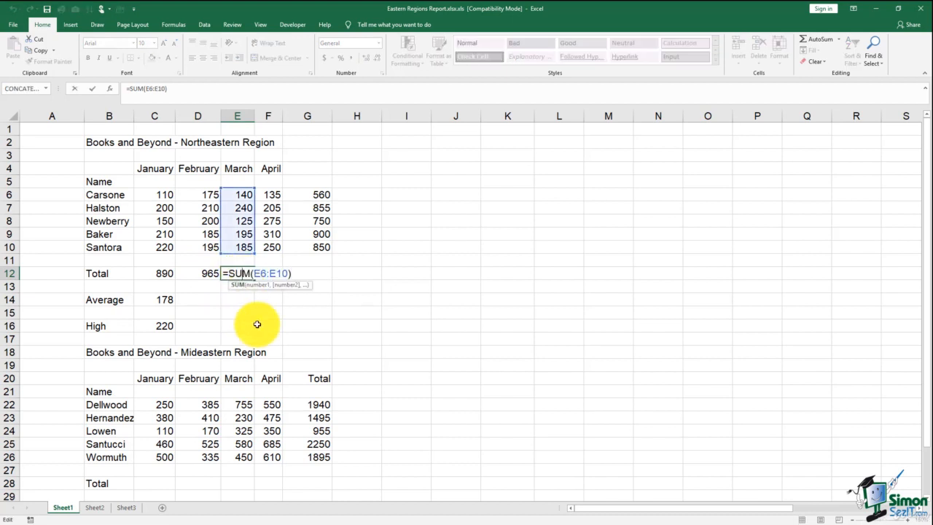
pyautogui.press('Escape')
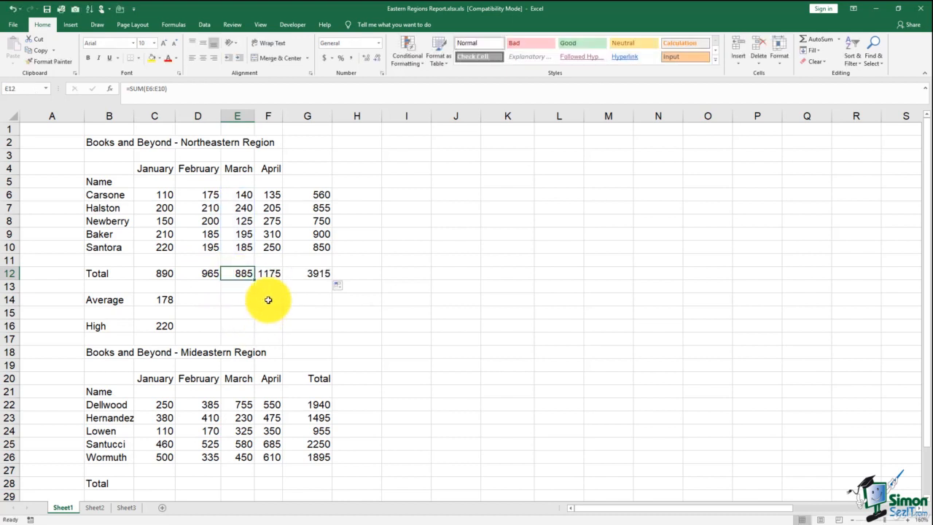
# Step: Fill the Average (C14) and High (C16) formulas across to column G
pyautogui.click(167, 298)
pyautogui.moveTo(175, 306); pyautogui.dragTo(318, 307)
pyautogui.click(172, 328)
pyautogui.moveTo(176, 333); pyautogui.dragTo(318, 333)
pyautogui.click(376, 323)
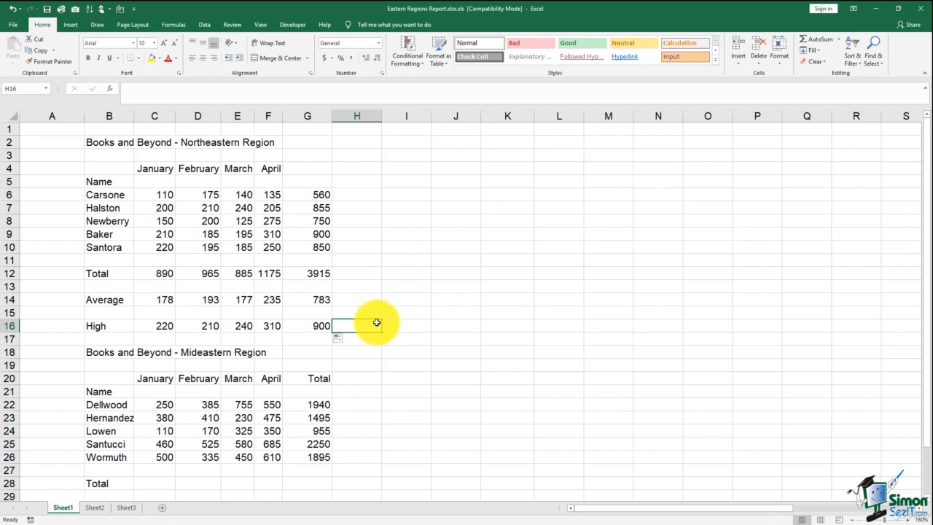
pyautogui.click(166, 273)
pyautogui.click(187, 273)
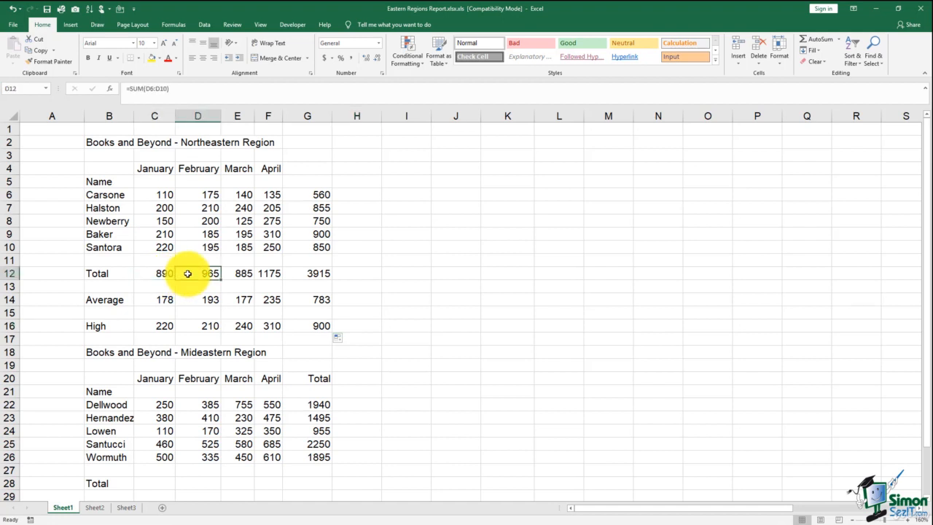
pyautogui.doubleClick(187, 273)
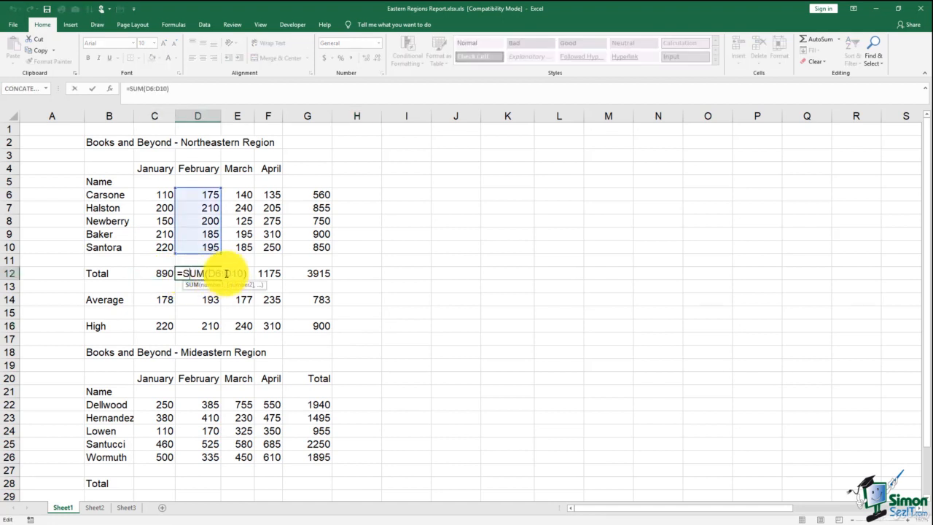
pyautogui.press('Escape')
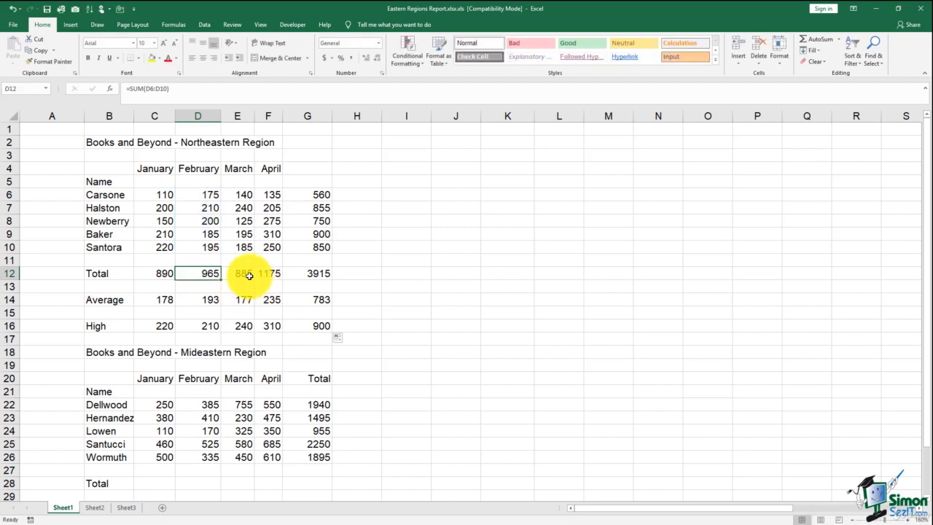
pyautogui.doubleClick(250, 276)
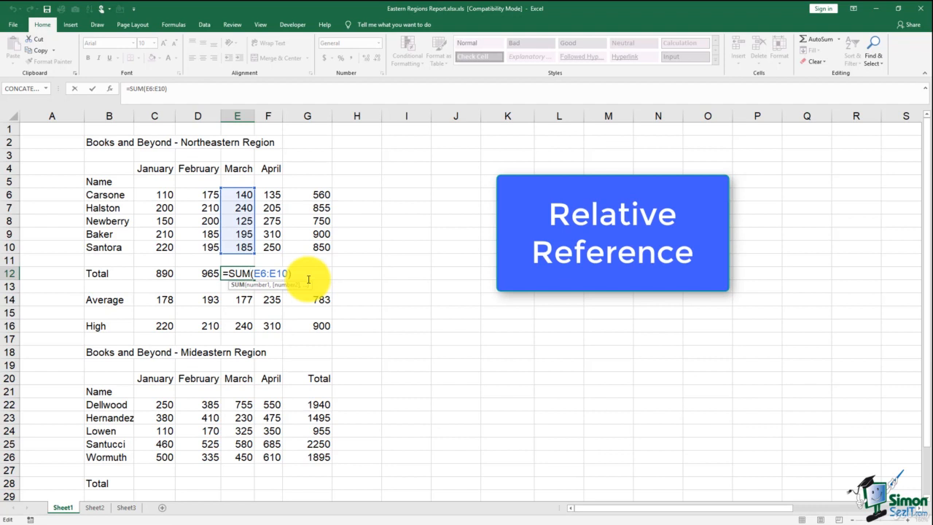
pyautogui.hotkey('ctrl', 'Return')
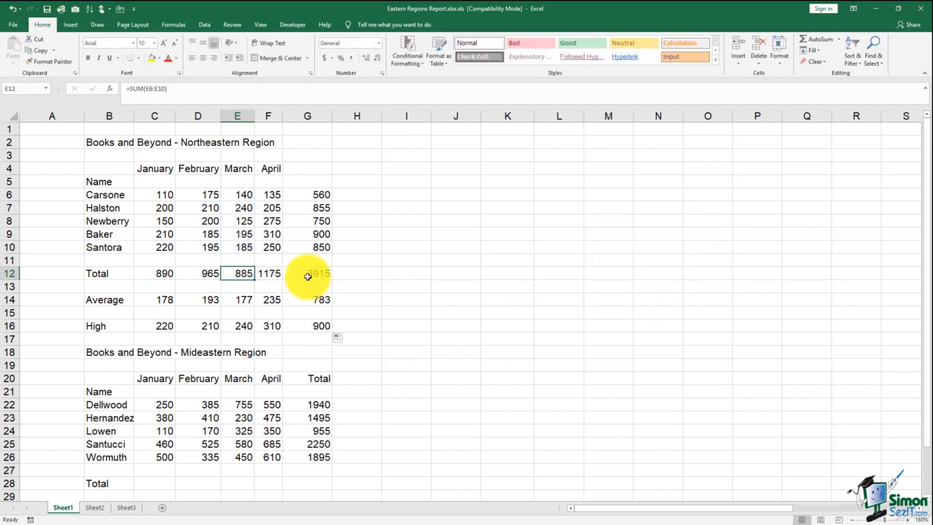
pyautogui.click(302, 194)
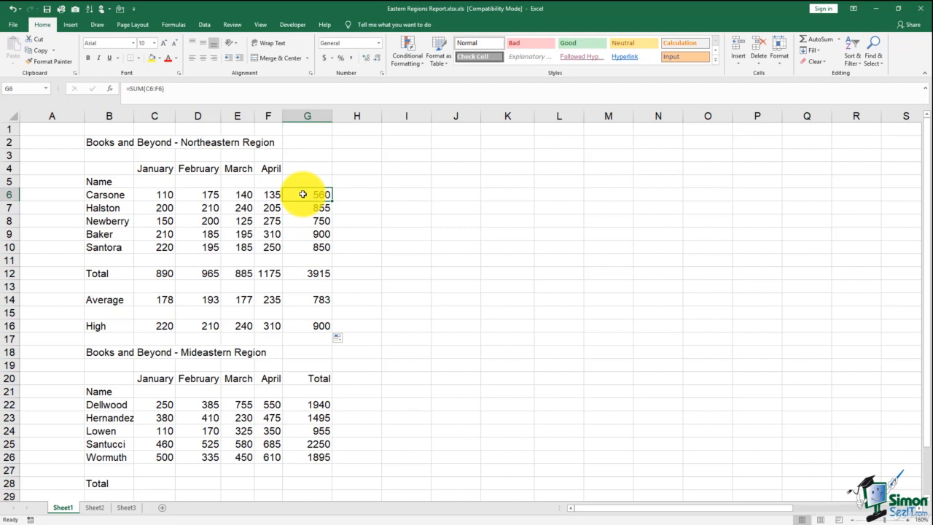
pyautogui.doubleClick(303, 193)
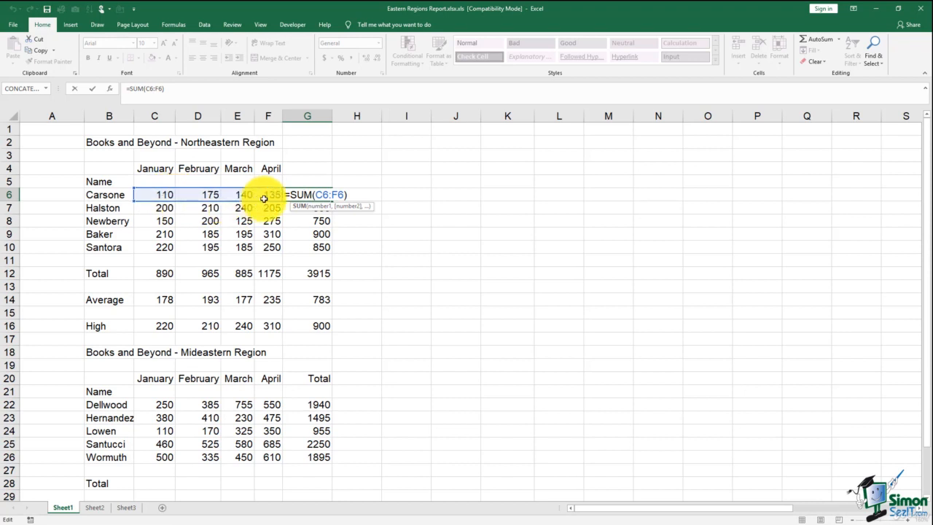
pyautogui.press('Return')
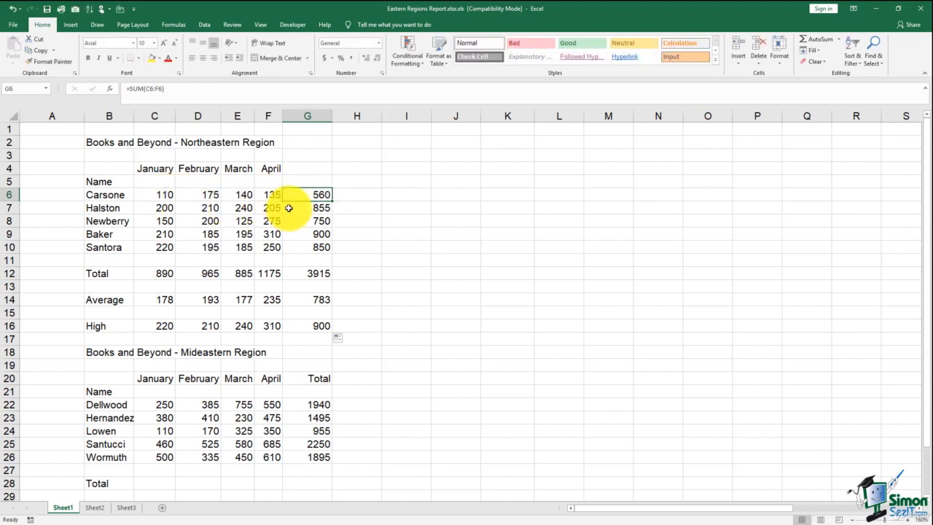
pyautogui.hotkey('alt', '=')
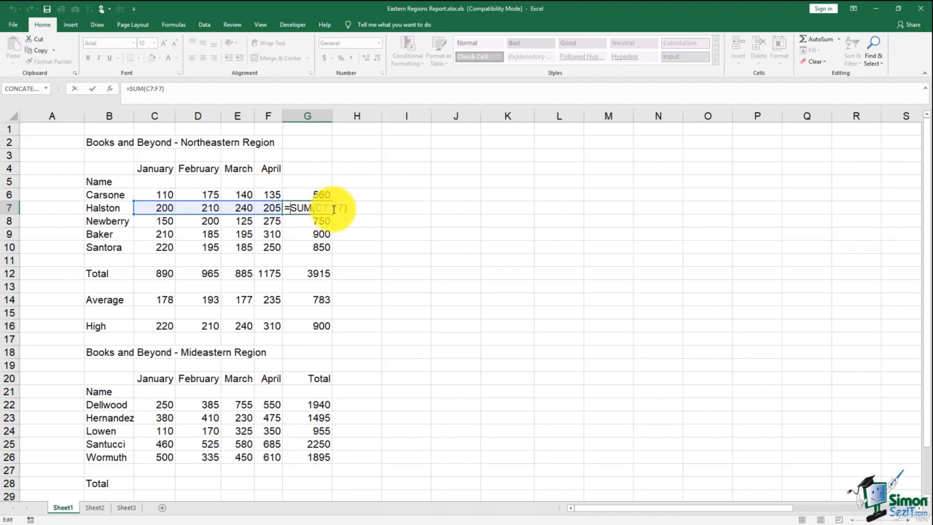
pyautogui.hotkey('ctrl', 'Return')
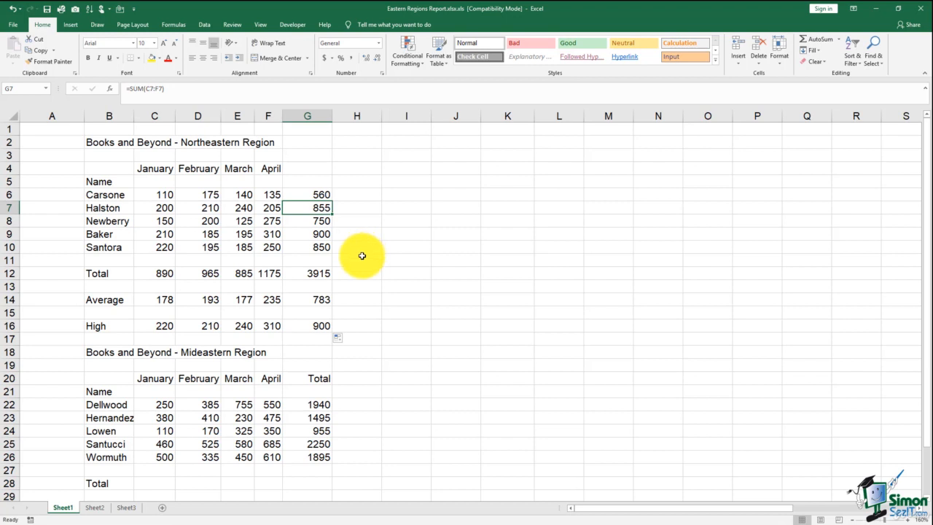
pyautogui.click(208, 274)
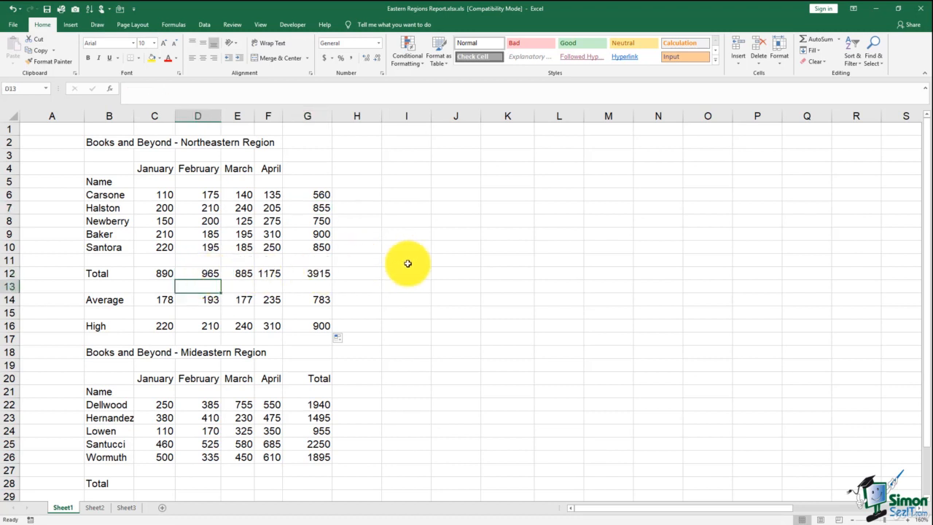
# Step: Clear the February total formula from D12
pyautogui.doubleClick(210, 271)
pyautogui.press('BackSpace')
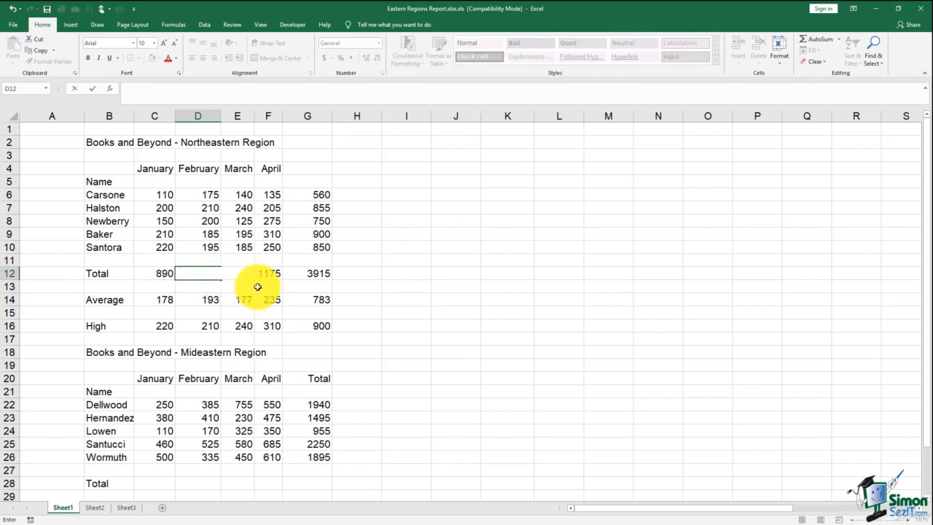
pyautogui.hotkey('ctrl', 'Return')
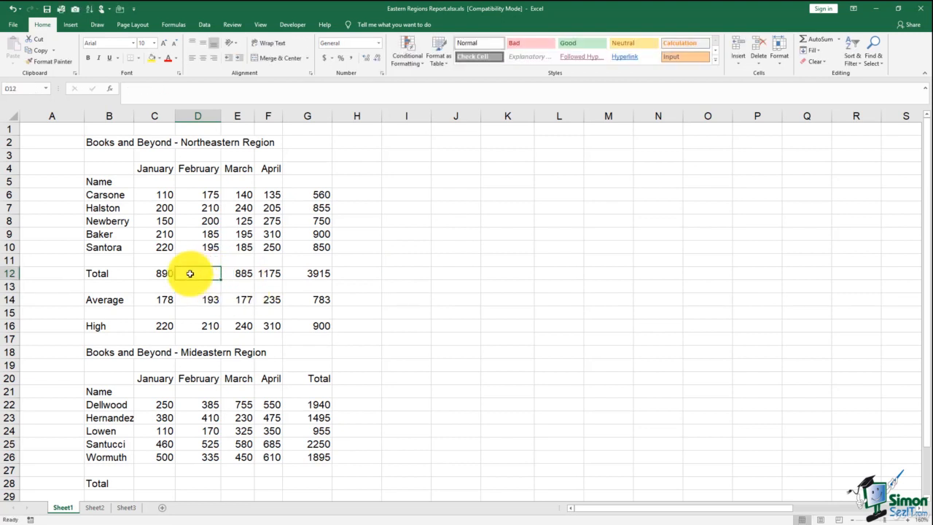
# Step: Copy C12's SUM formula into D12 to restore 965, then select table B4:G16
pyautogui.click(159, 273)
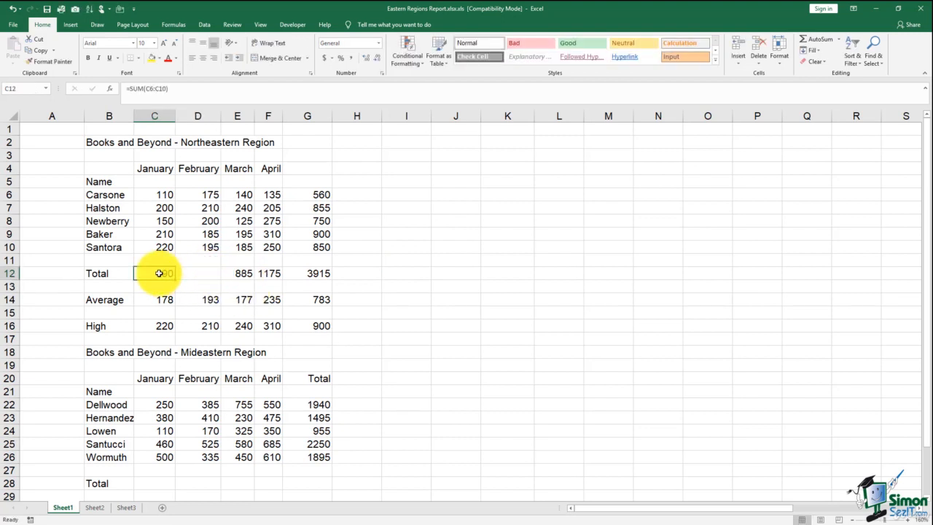
pyautogui.rightClick(159, 273)
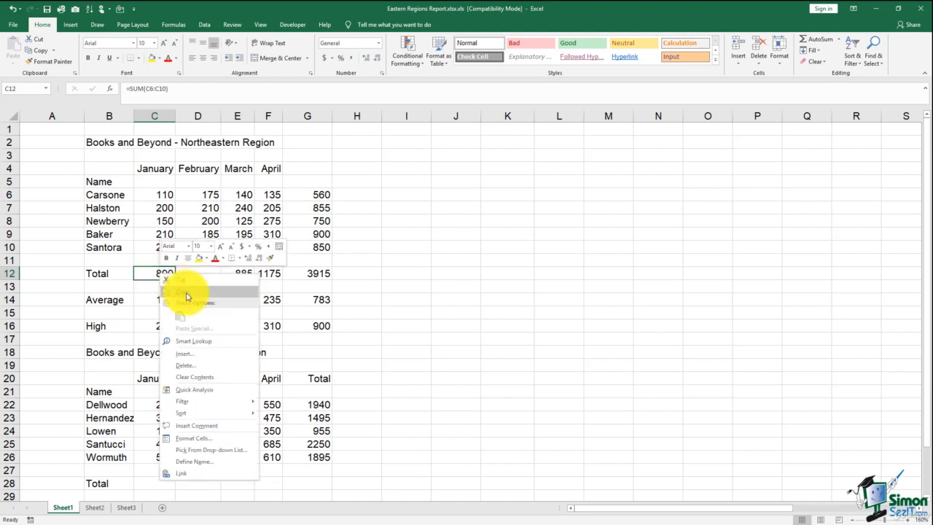
pyautogui.click(186, 296)
pyautogui.click(188, 273)
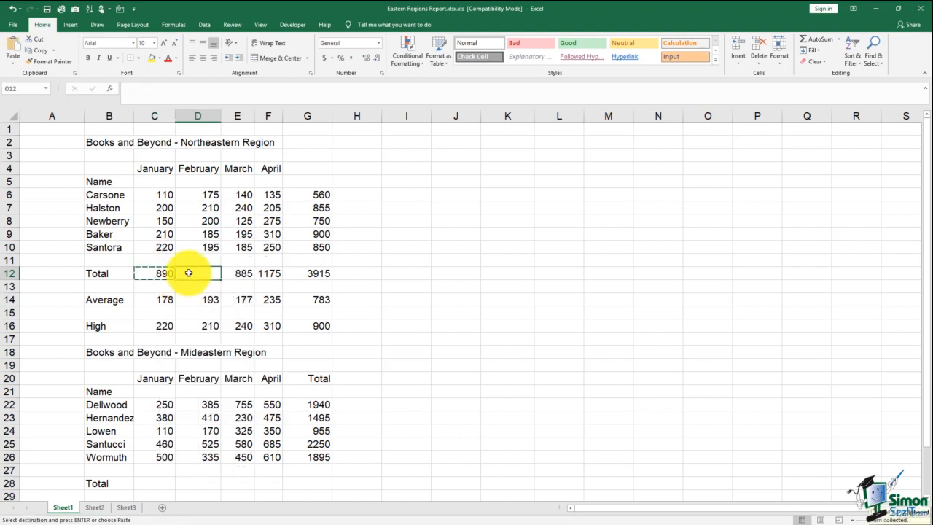
pyautogui.rightClick(188, 273)
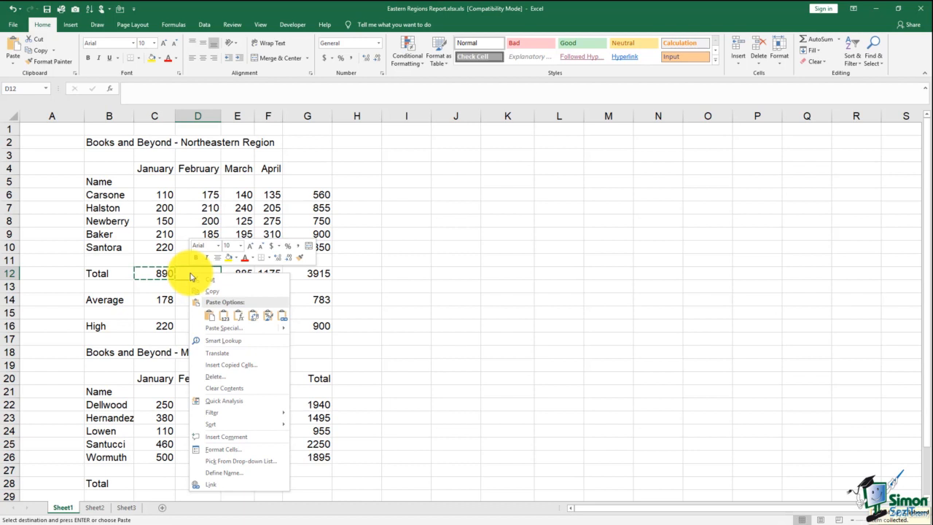
pyautogui.click(211, 314)
pyautogui.press('Escape')
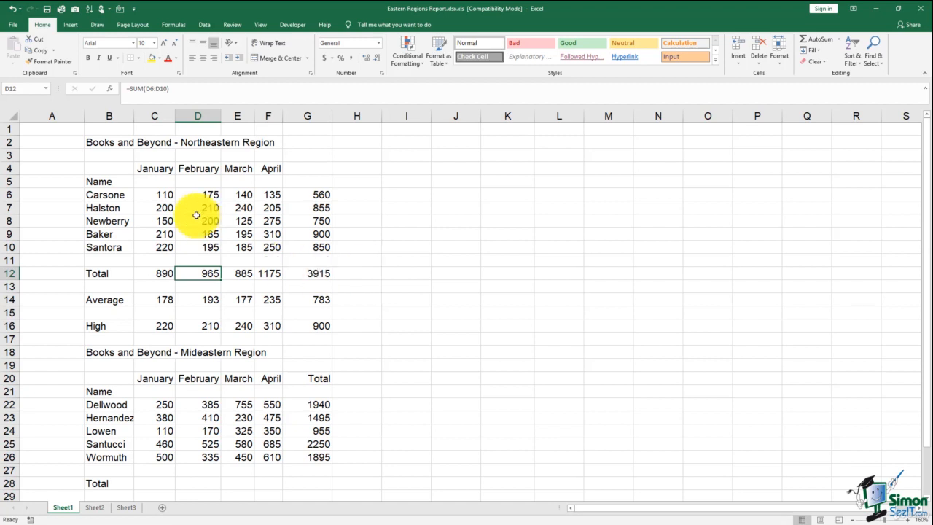
pyautogui.moveTo(116, 168); pyautogui.dragTo(318, 321)
# Step: Copy B4:G16 and paste it as values only at I4, filling I4:N16 with matching figures
pyautogui.rightClick(292, 177)
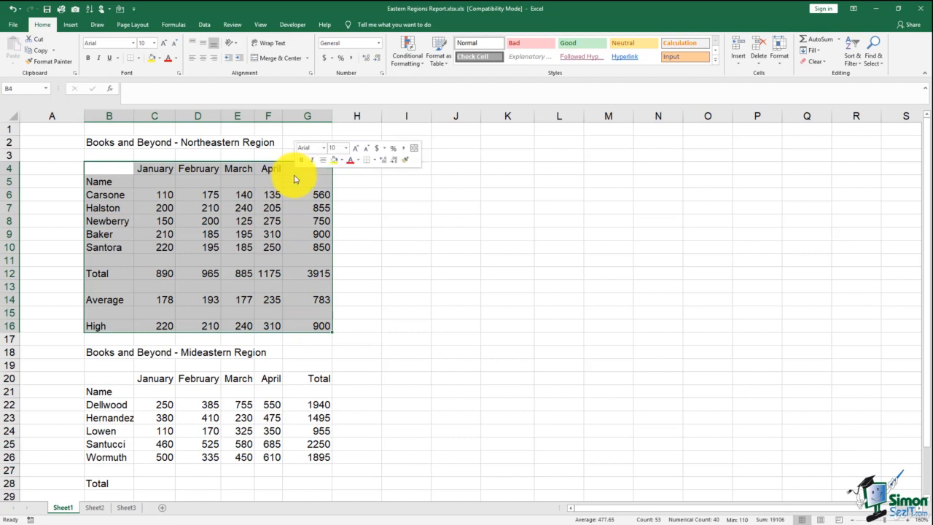
pyautogui.click(305, 193)
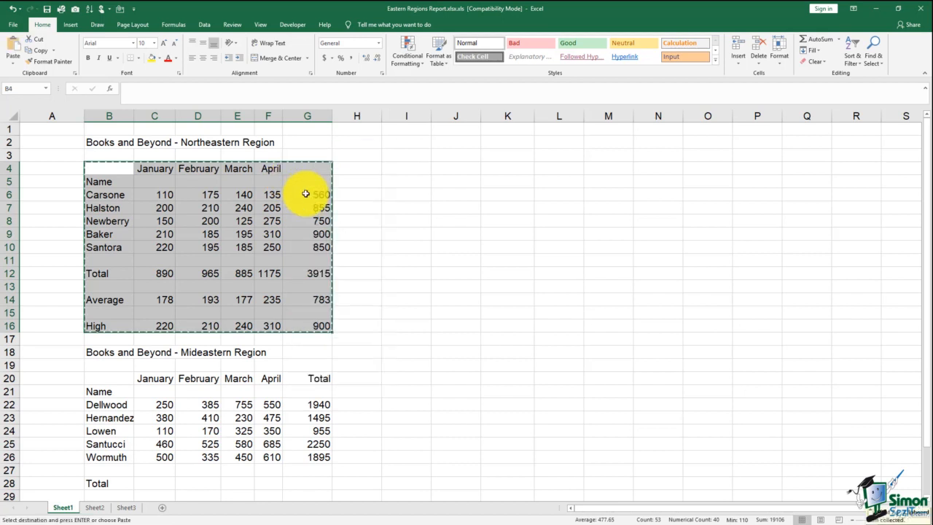
pyautogui.click(391, 170)
pyautogui.rightClick(392, 172)
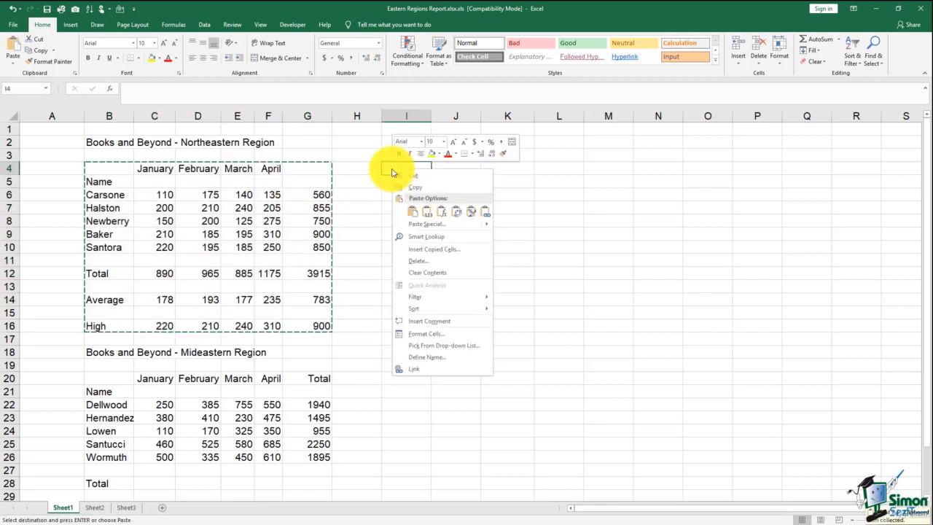
pyautogui.click(413, 211)
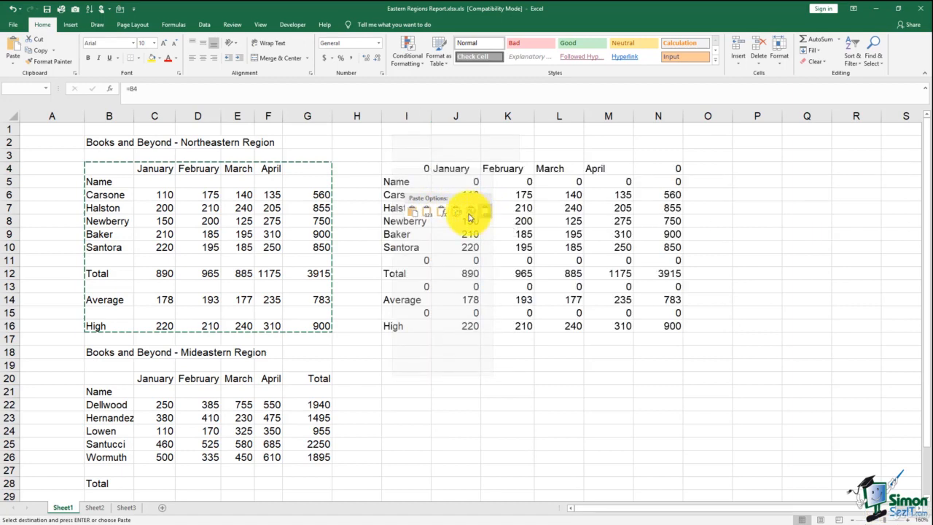
pyautogui.click(426, 216)
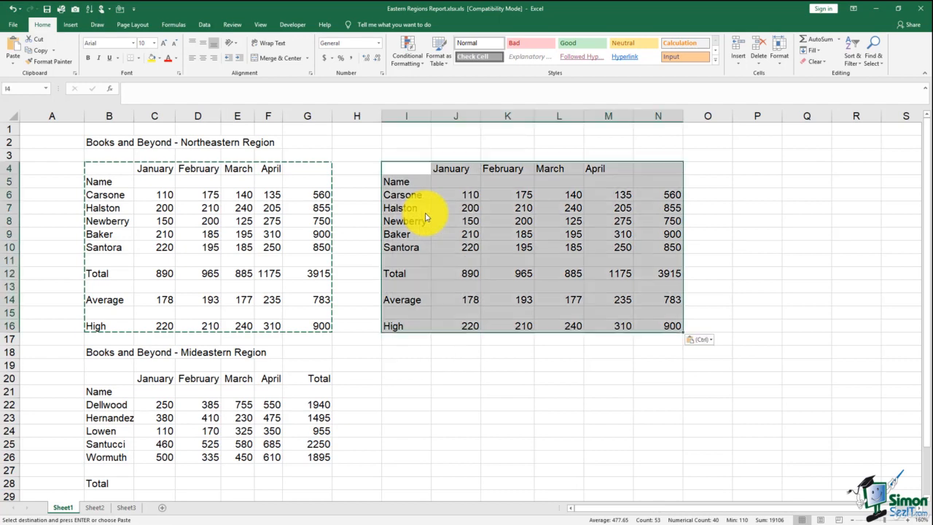
pyautogui.click(441, 377)
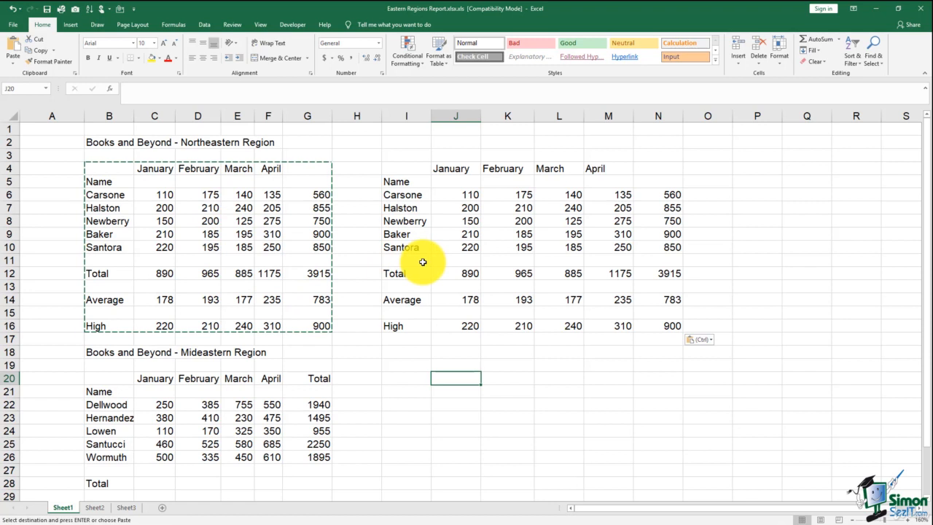
pyautogui.click(451, 273)
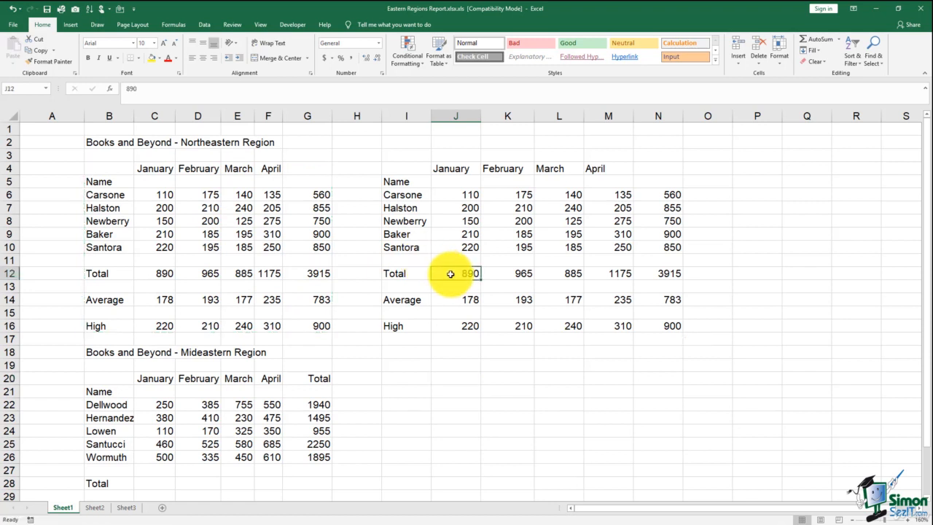
pyautogui.doubleClick(454, 272)
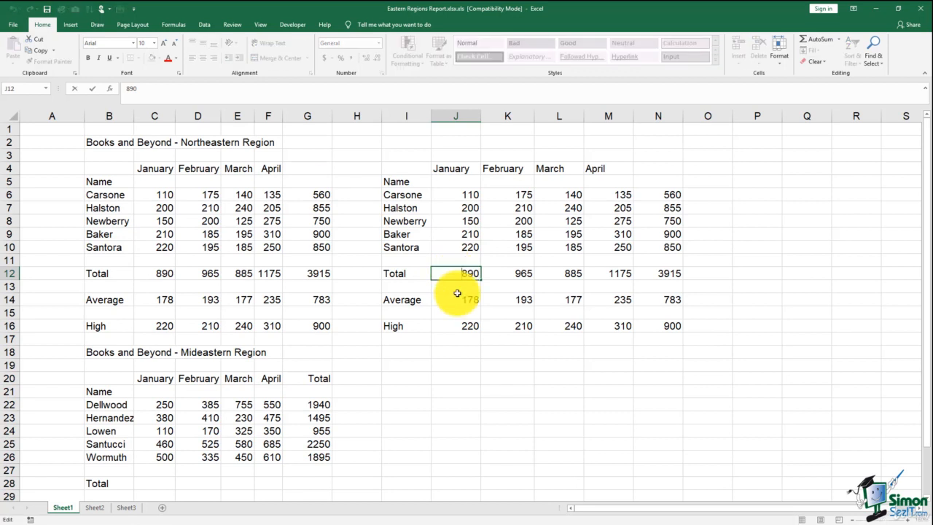
pyautogui.click(161, 275)
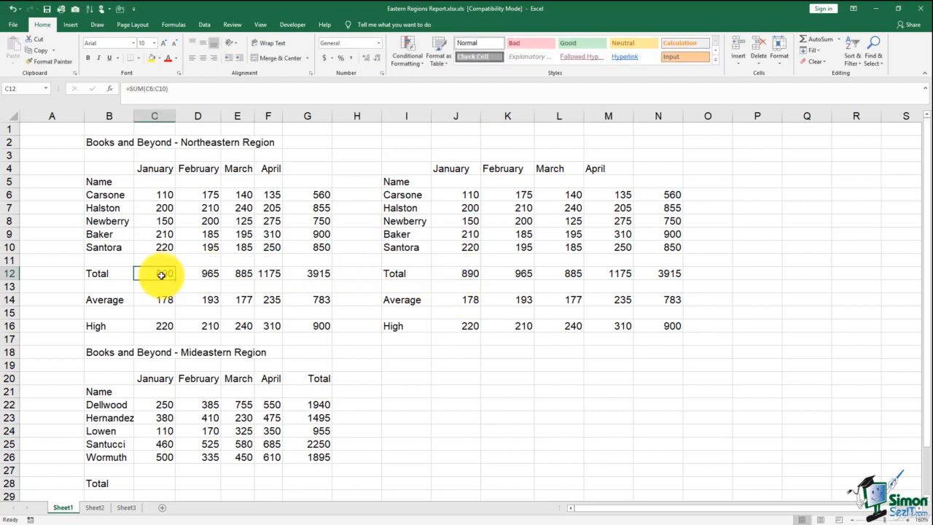
pyautogui.click(510, 274)
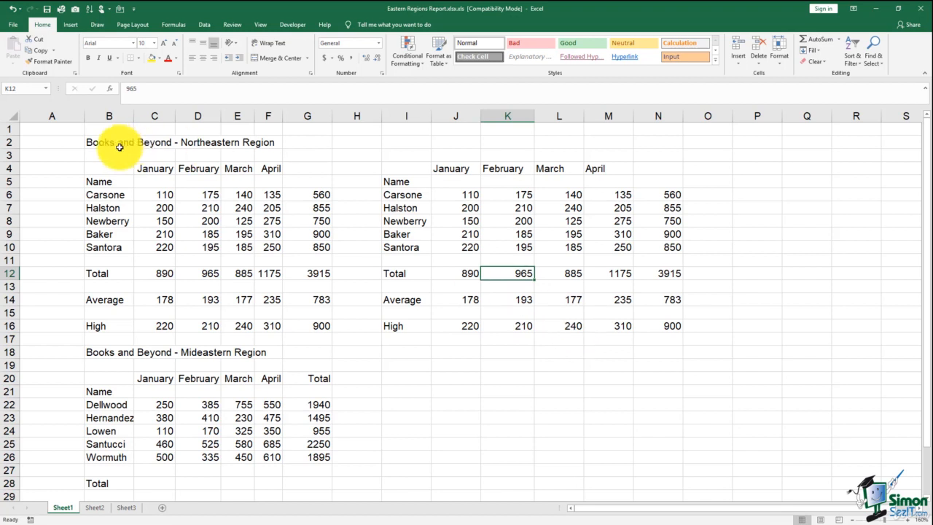
pyautogui.moveTo(125, 168); pyautogui.dragTo(309, 325)
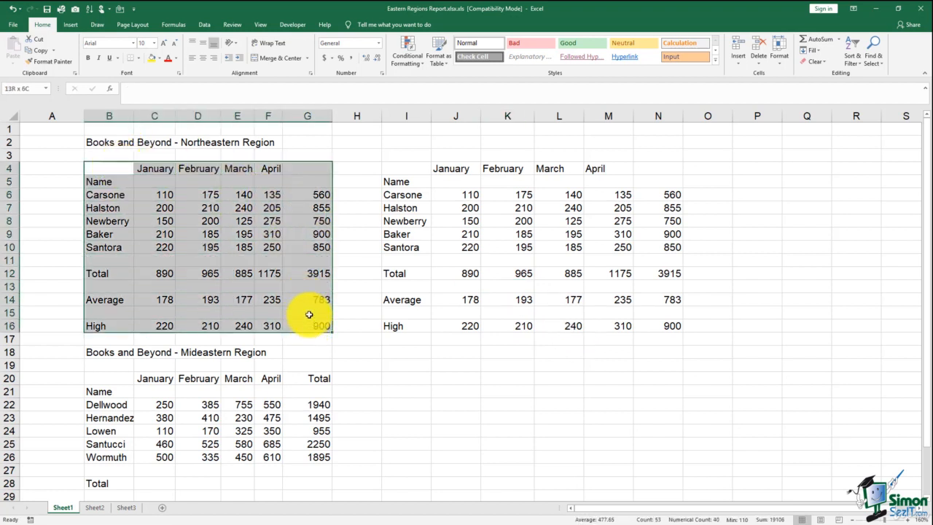
# Step: Copy the B4:G16 table and paste it transposed at P4, months down and names across
pyautogui.rightClick(298, 167)
pyautogui.click(317, 188)
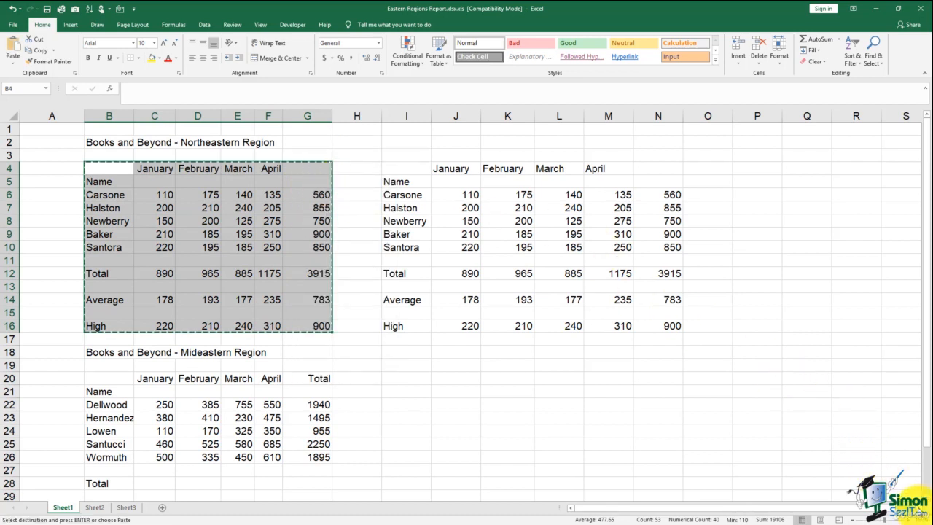
pyautogui.hscroll(4, 571, 191)
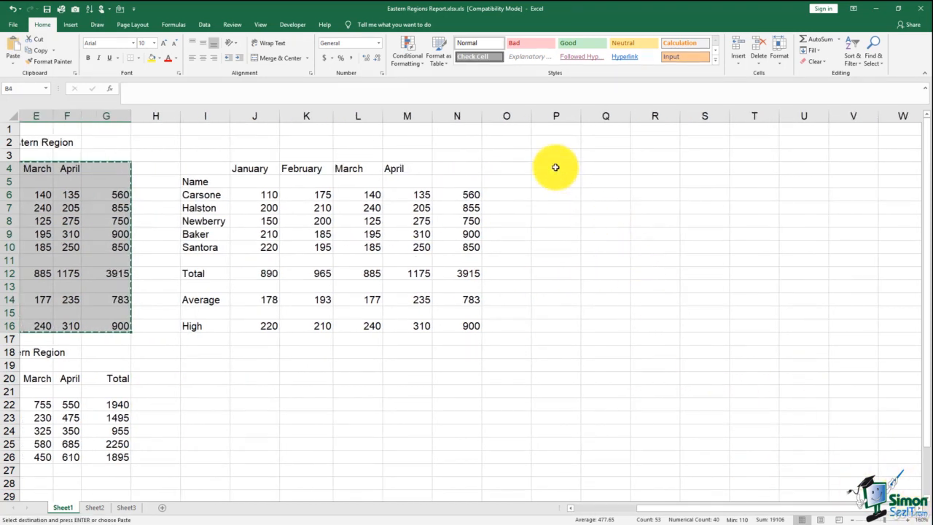
pyautogui.click(556, 166)
pyautogui.rightClick(557, 170)
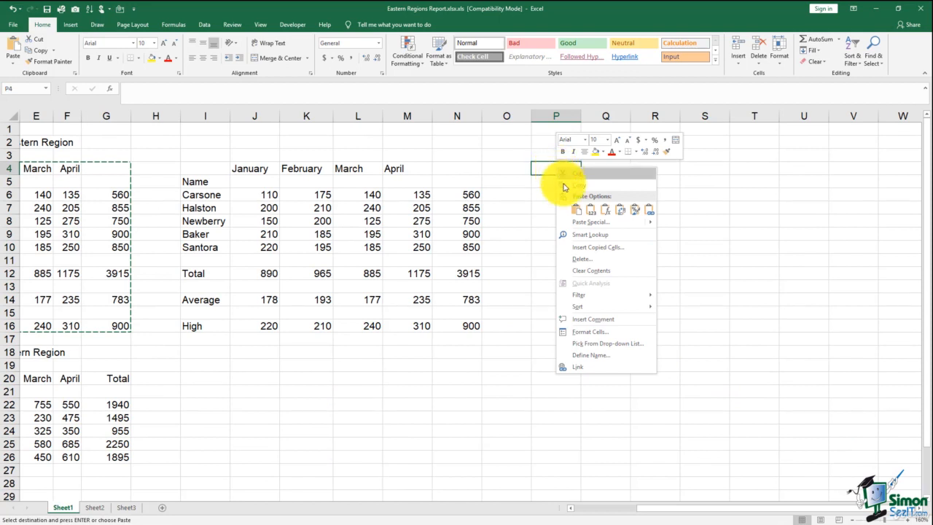
pyautogui.click(606, 212)
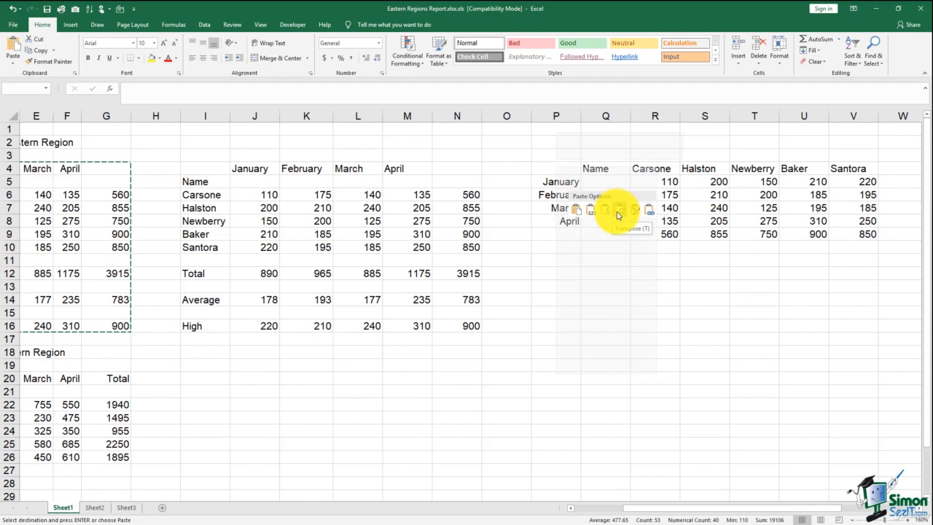
pyautogui.click(617, 215)
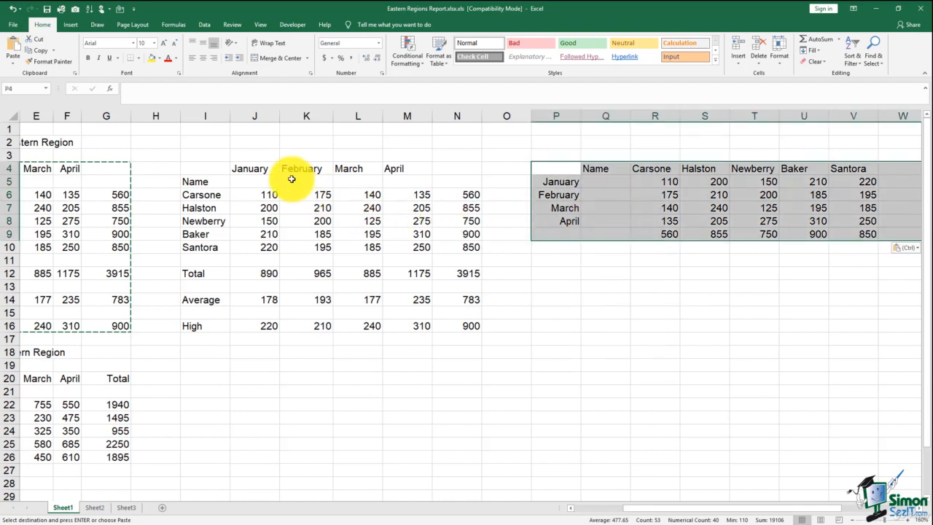
pyautogui.moveTo(240, 167); pyautogui.dragTo(464, 177)
pyautogui.moveTo(217, 190); pyautogui.dragTo(225, 252)
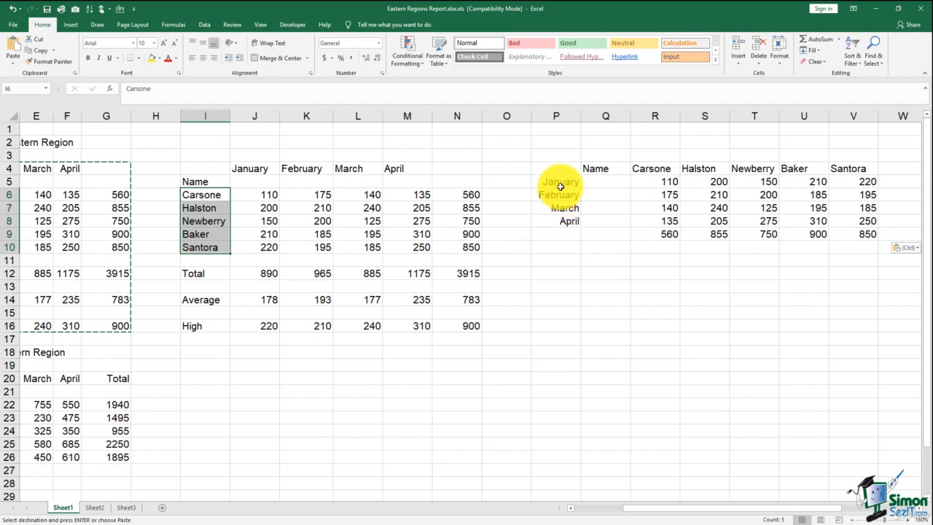
pyautogui.moveTo(559, 181); pyautogui.dragTo(562, 226)
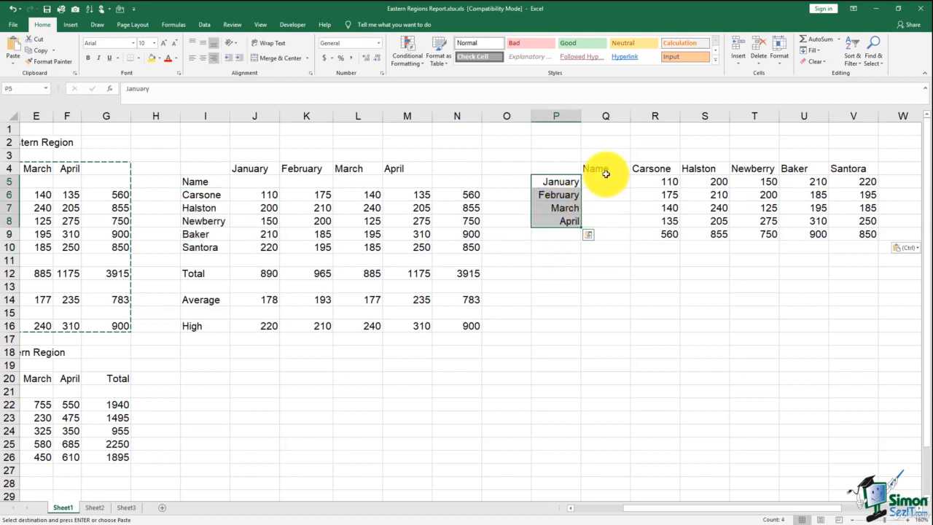
pyautogui.moveTo(605, 171); pyautogui.dragTo(862, 169)
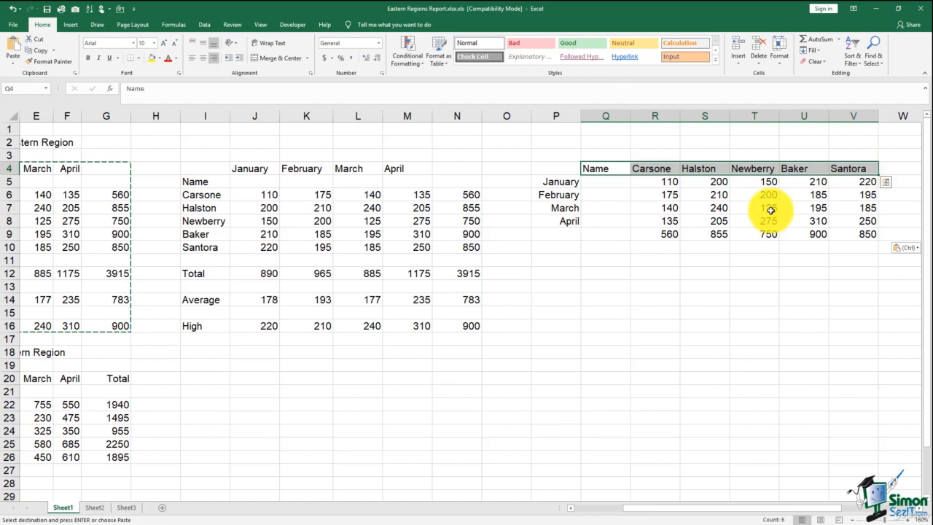
pyautogui.click(593, 279)
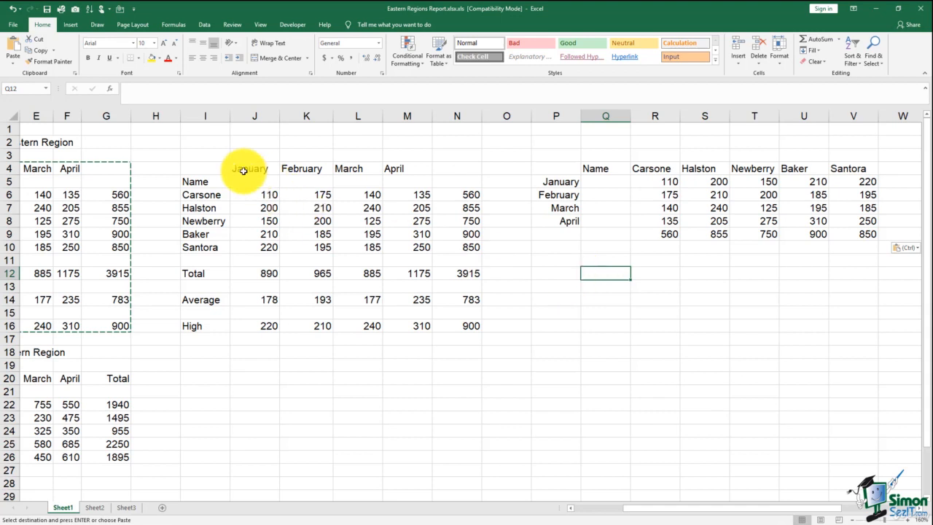
pyautogui.click(208, 168)
pyautogui.moveTo(114, 168); pyautogui.dragTo(27, 175)
pyautogui.moveTo(102, 168); pyautogui.dragTo(316, 325)
pyautogui.rightClick(320, 190)
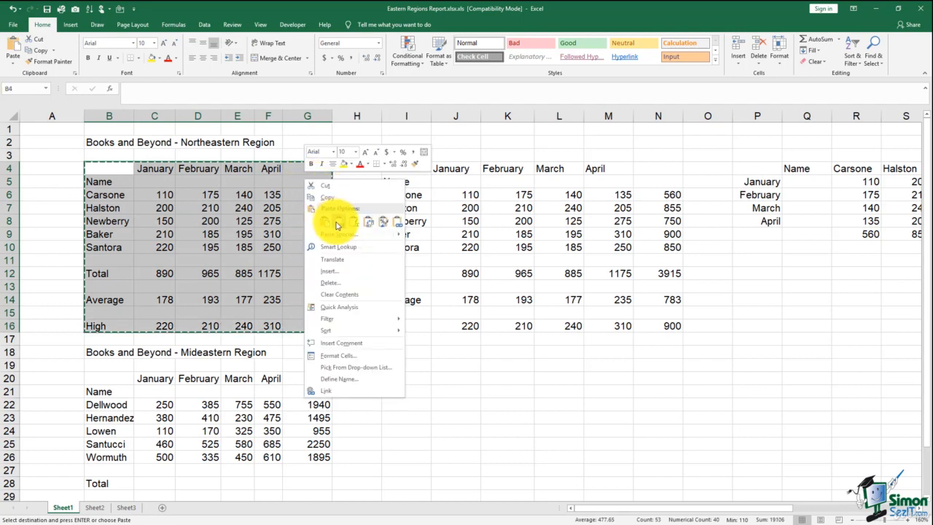
pyautogui.press('Escape')
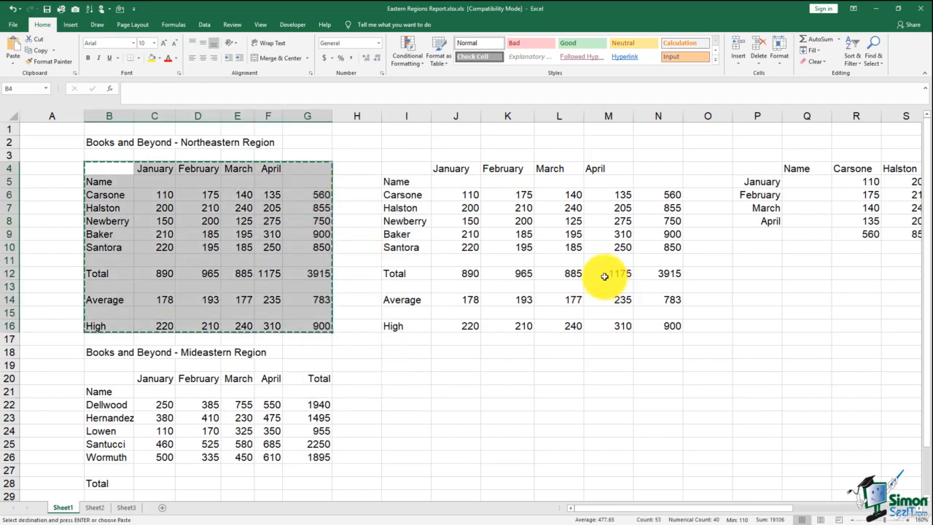
pyautogui.hscroll(2, 920, 506)
pyautogui.hscroll(1, 919, 505)
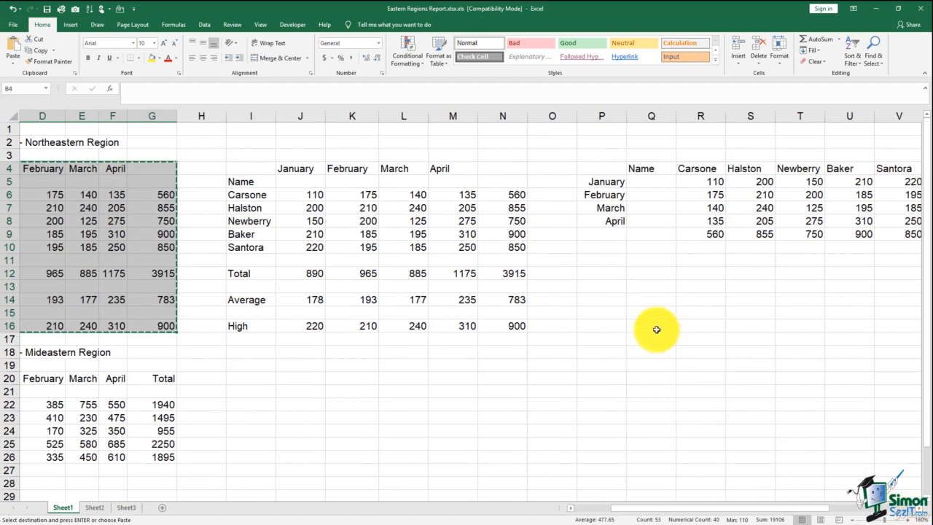
pyautogui.click(605, 273)
pyautogui.rightClick(608, 274)
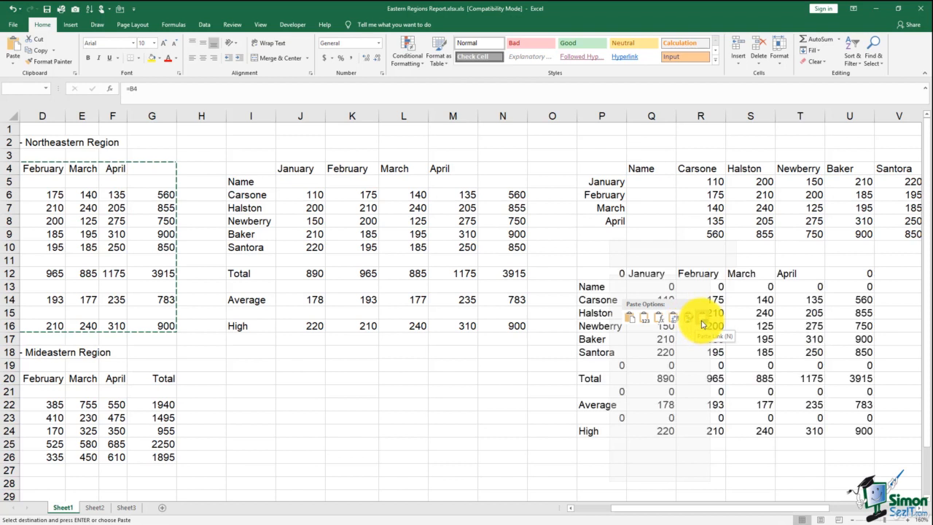
pyautogui.rightClick(608, 274)
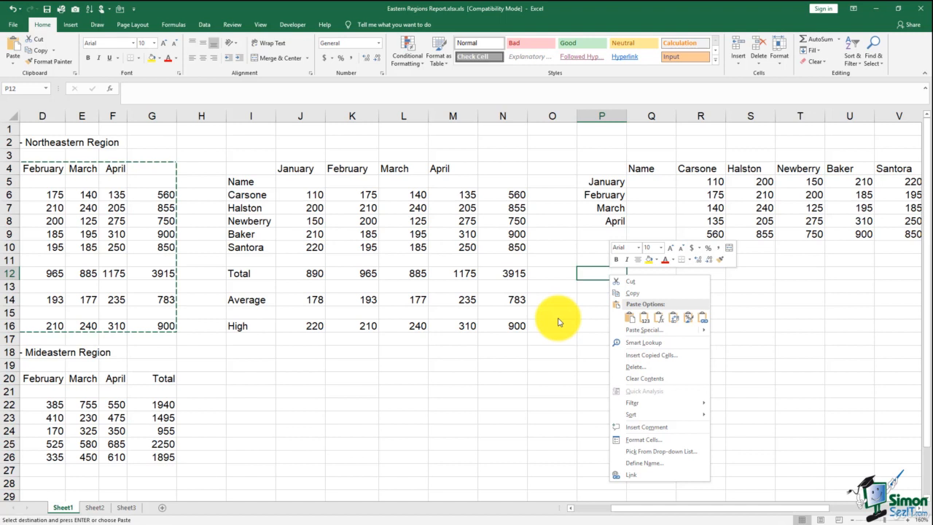
pyautogui.press('Escape')
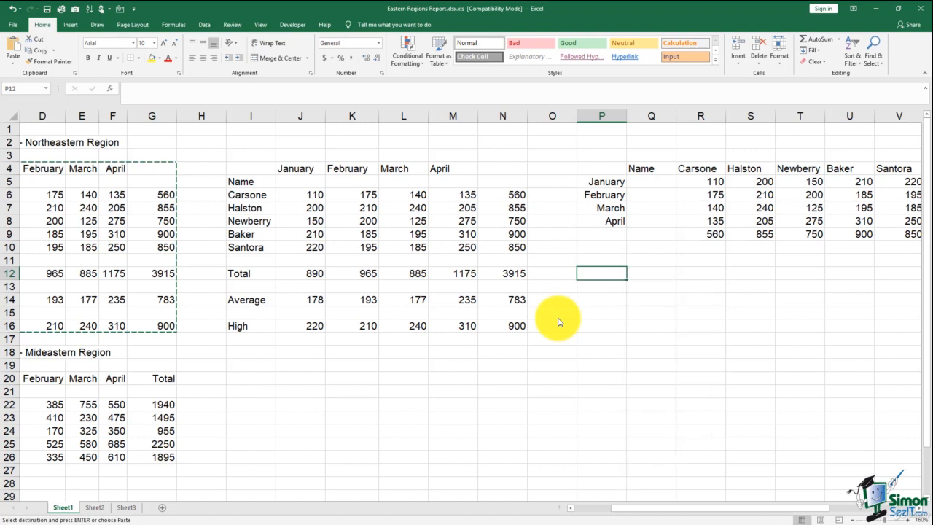